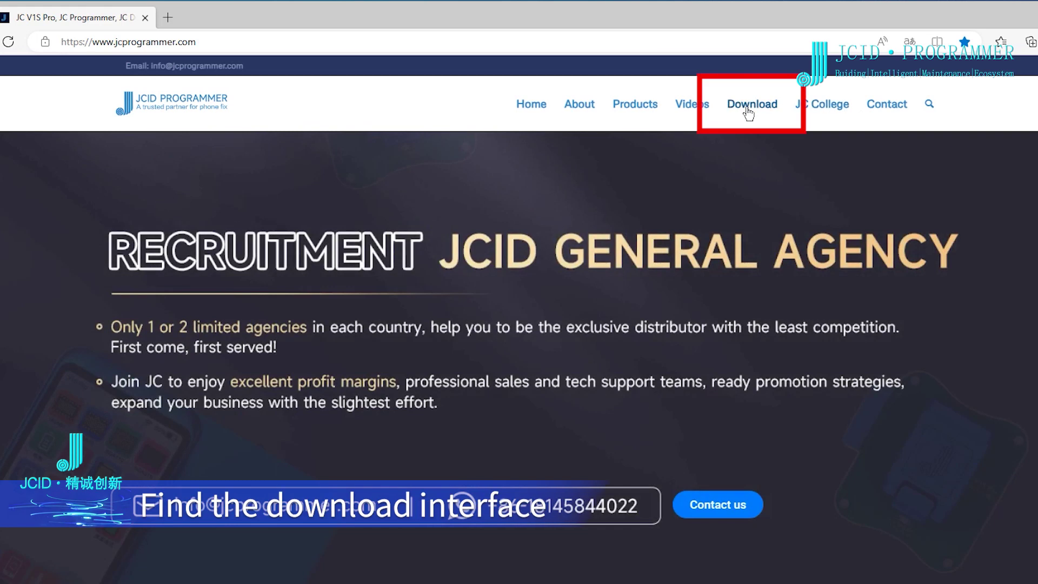
- Go to the jcprogrammer.com Download page and scroll to the SOFTWARE section for JC Drawing (including data)
click(749, 113)
scroll(526, 308, down, 3)
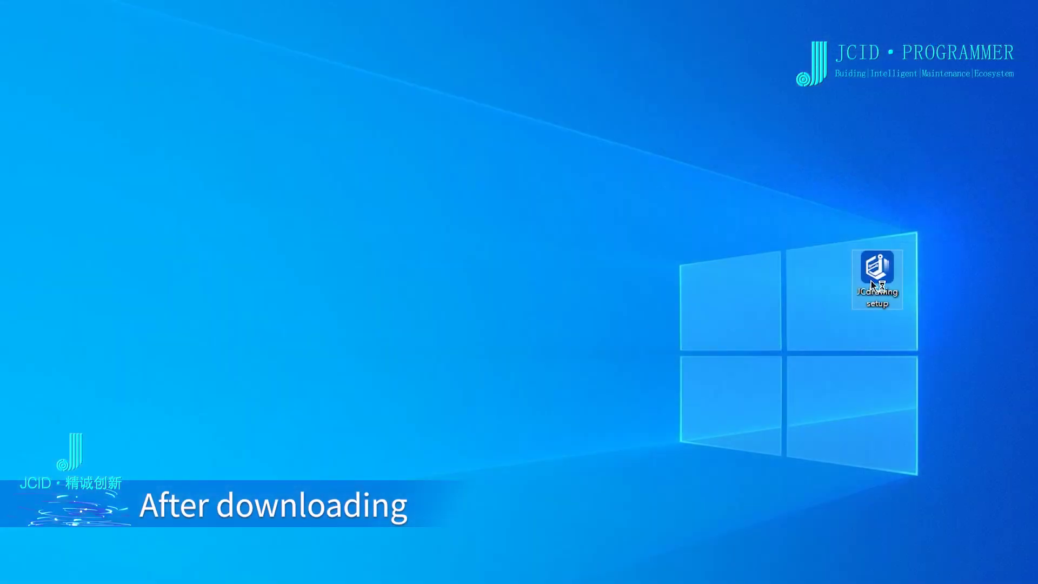
- Run JCdrawing setup, accept the licence agreement, install via 一键安装 and launch with 开始使用
double_click(870, 280)
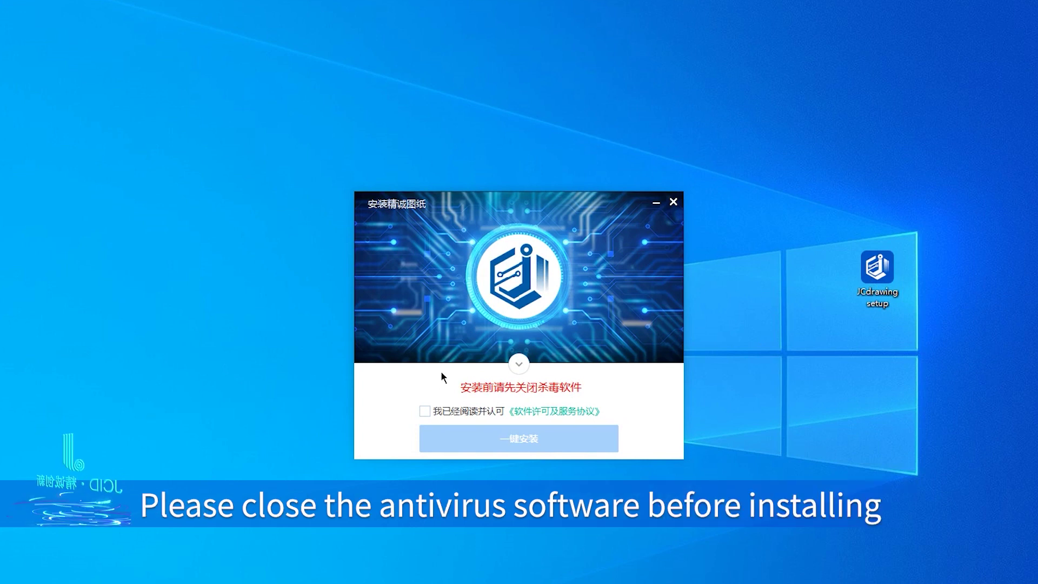
click(429, 411)
click(497, 443)
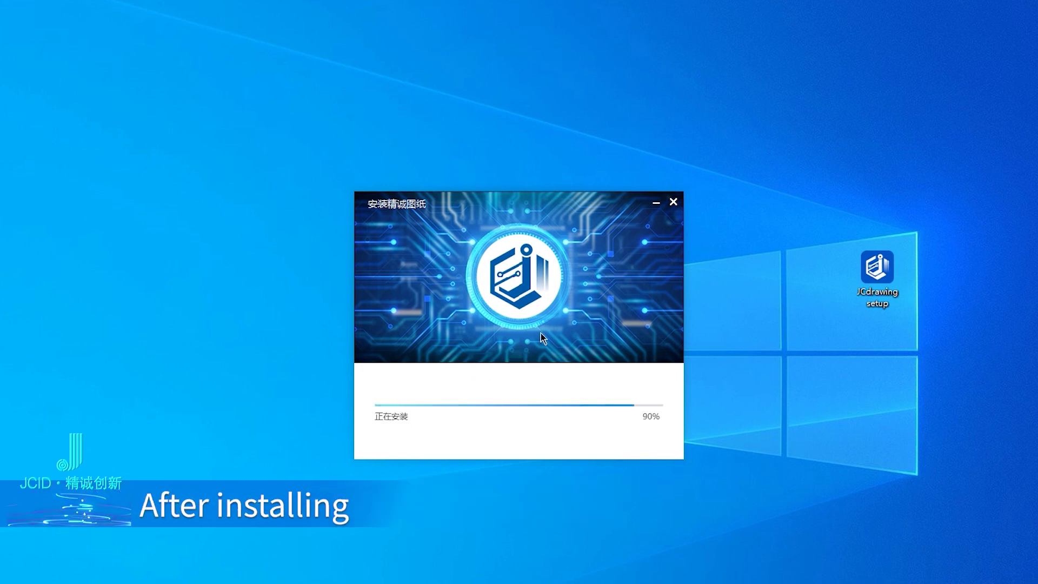
click(525, 415)
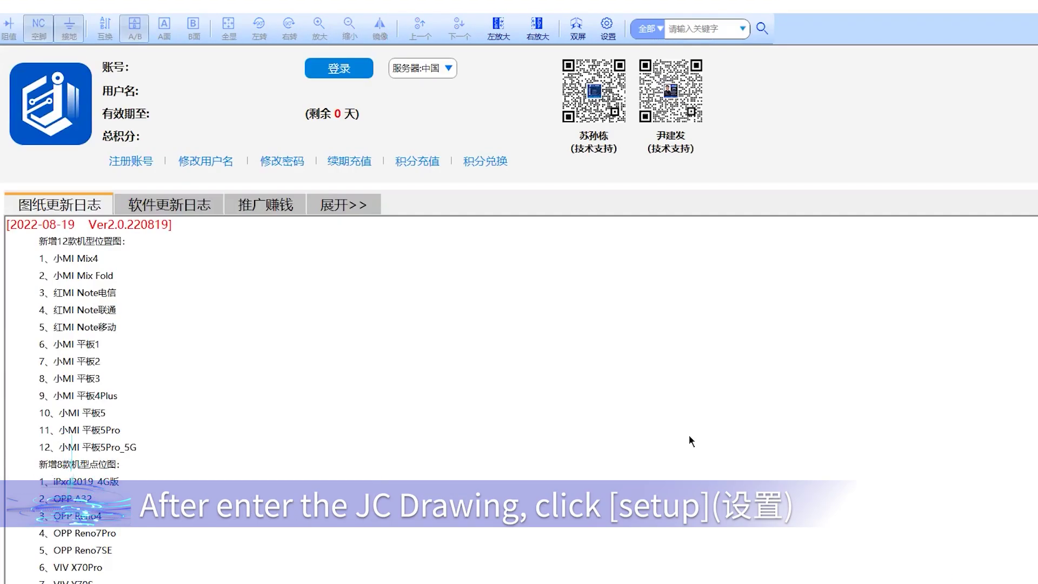
- Select English as the language in the 设置 (Setup) dialog and confirm
click(598, 33)
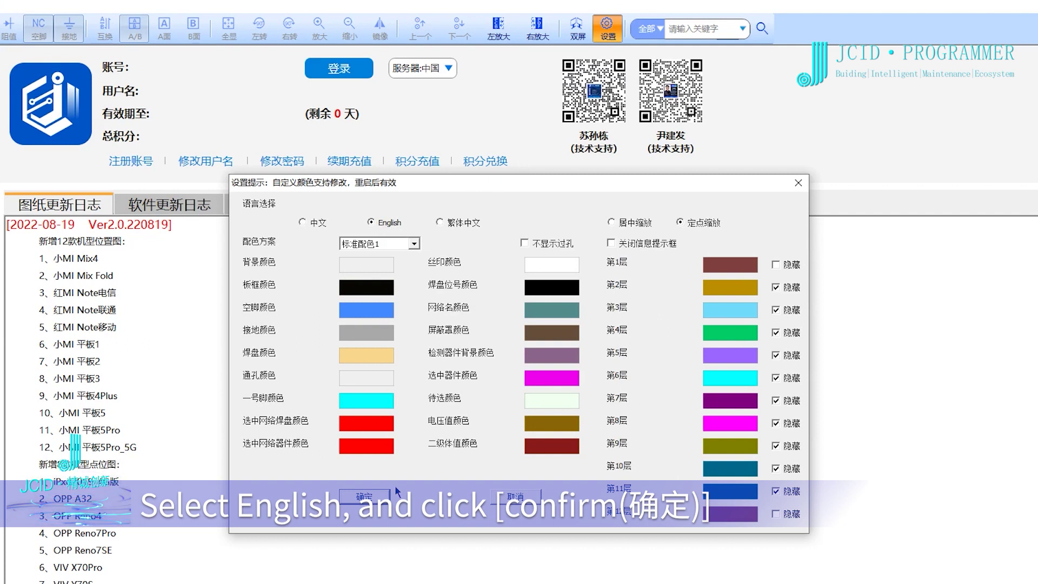
click(378, 498)
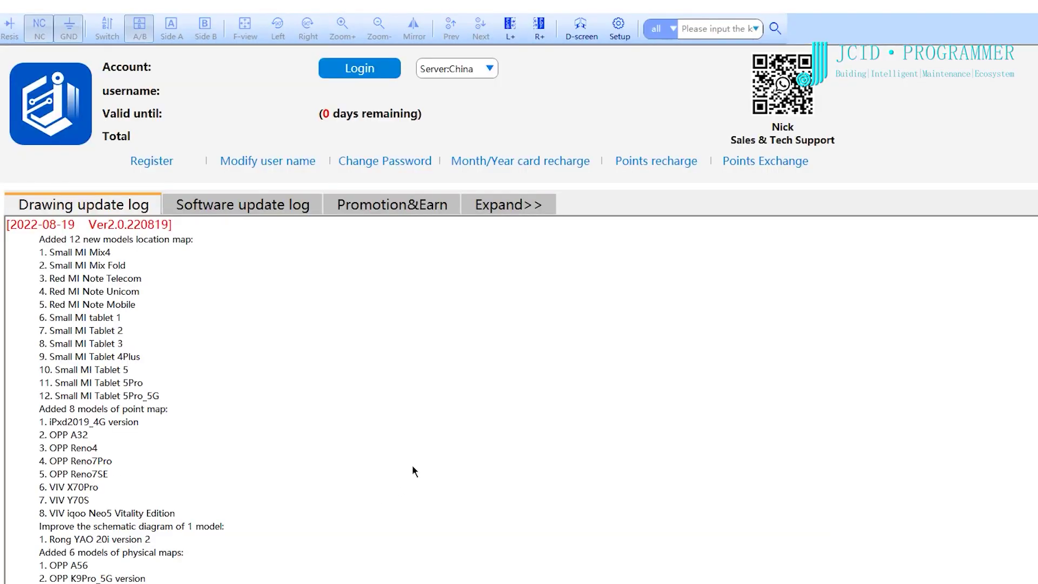
- Open the registration form, enter an e-mail or phone number and request a verification code
click(157, 164)
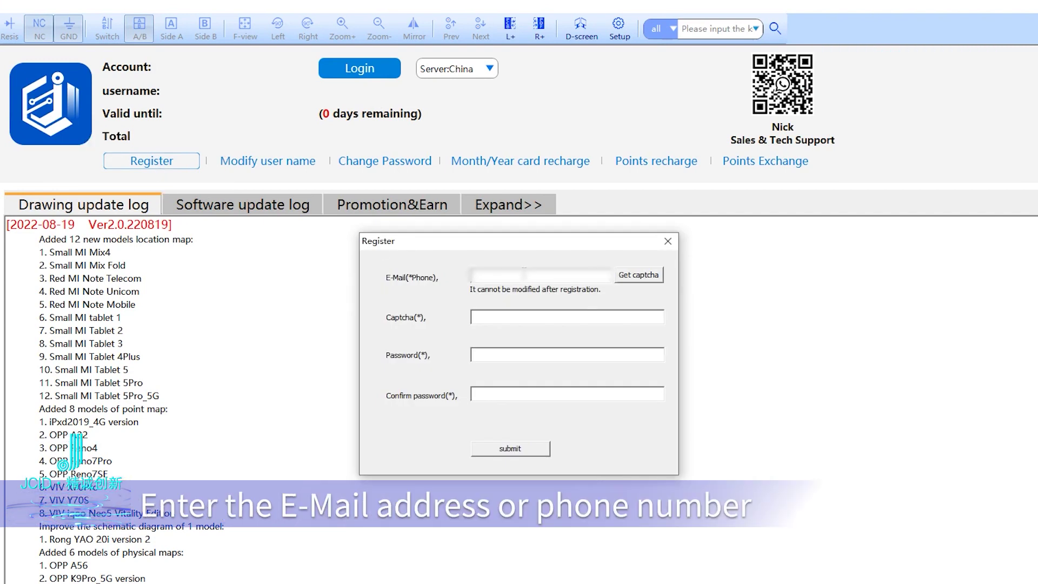
text(qq)
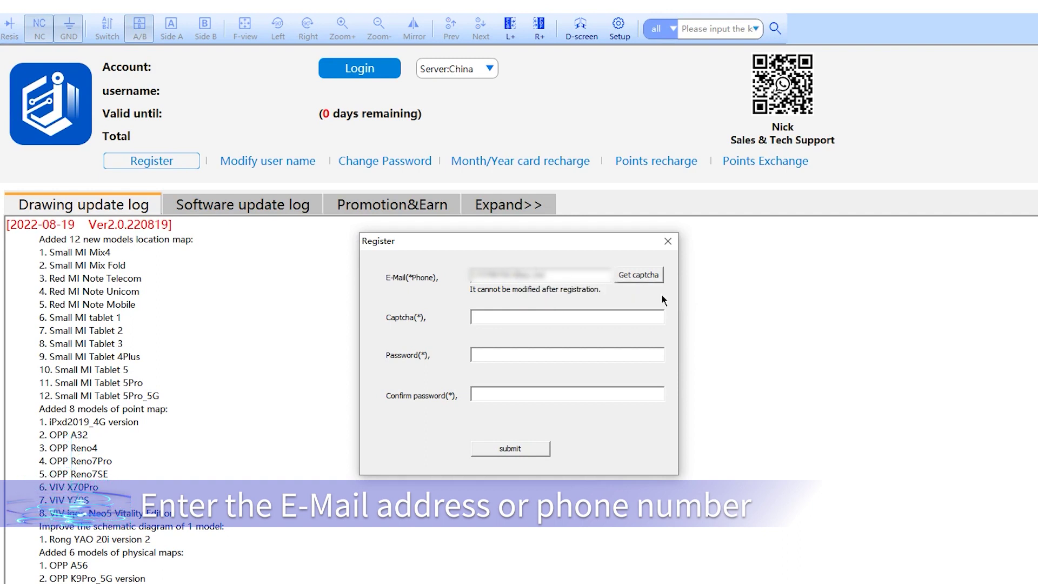
click(638, 275)
click(557, 392)
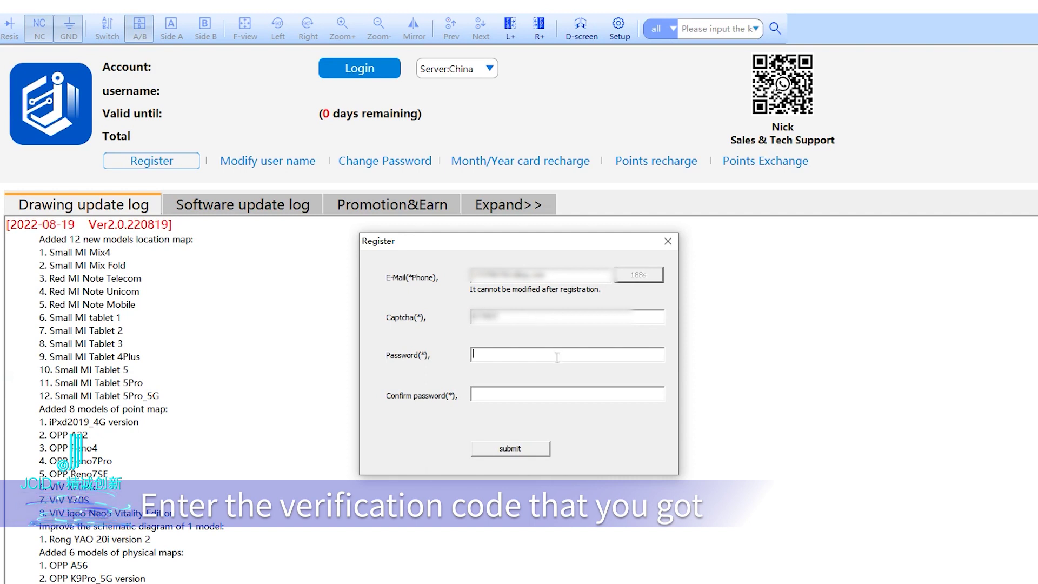
- Enter the verification code and password, submit the registration and acknowledge the success notice
text(****)
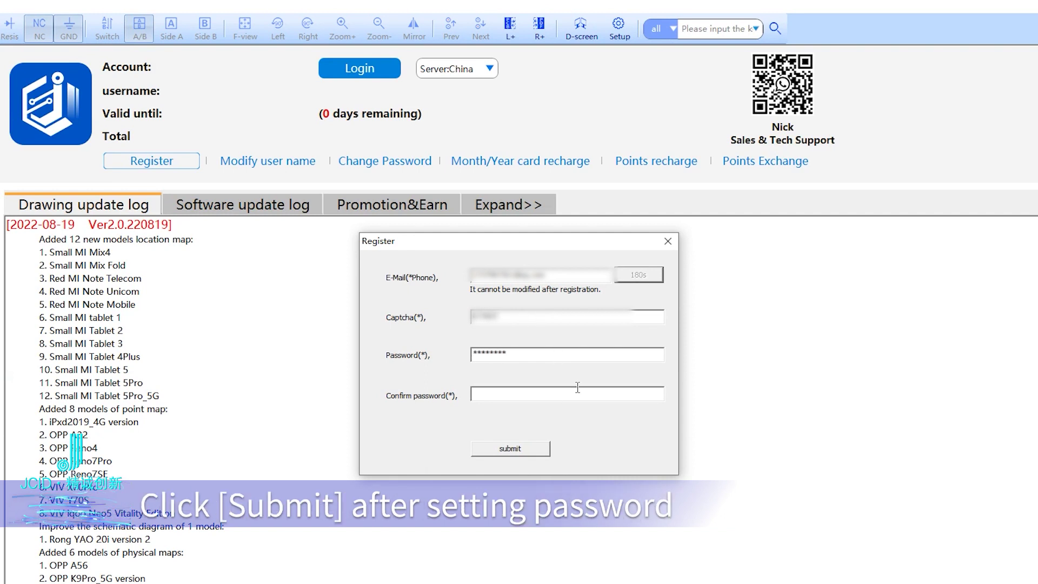
click(509, 450)
click(525, 393)
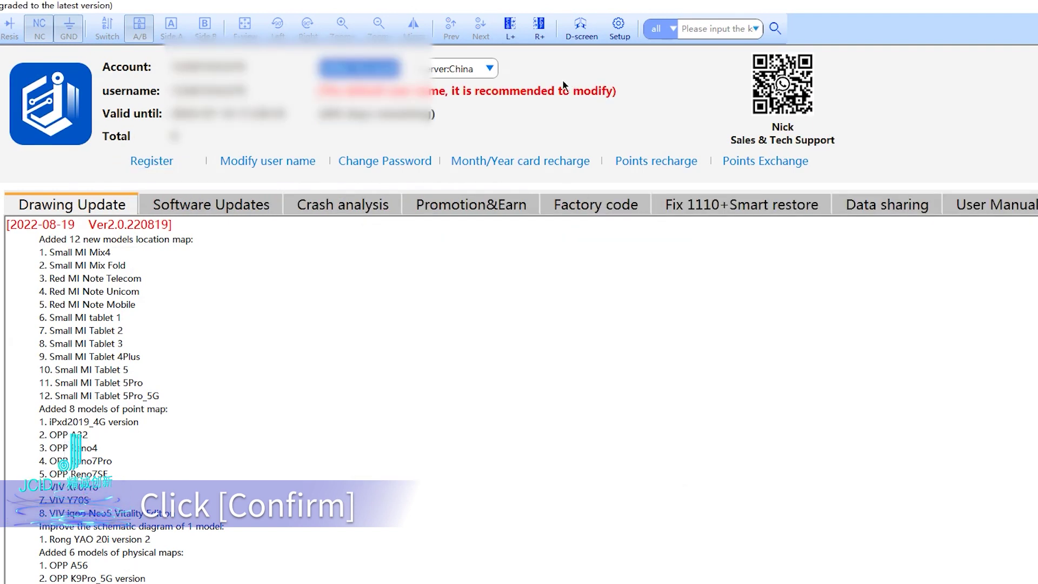
- In Month/Year card recharge, choose QR Code payment and select the Yearly, then Two-year plan
click(546, 160)
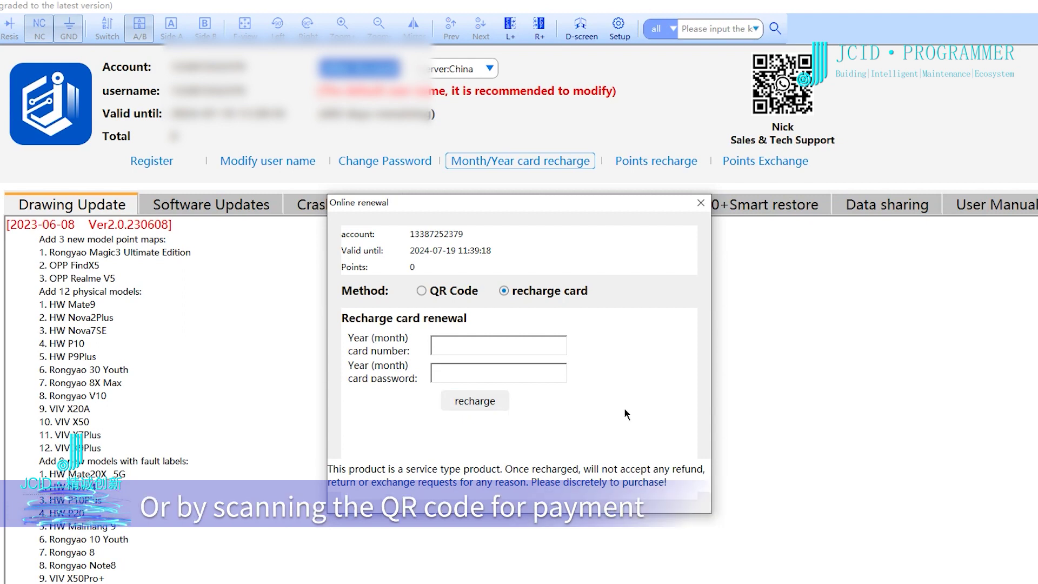
click(421, 291)
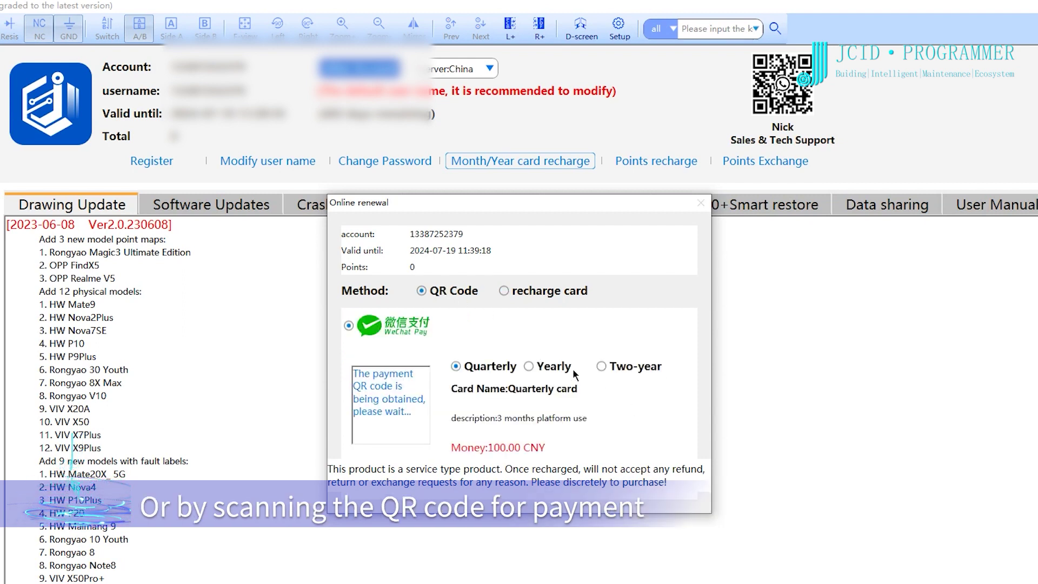
click(528, 367)
click(601, 366)
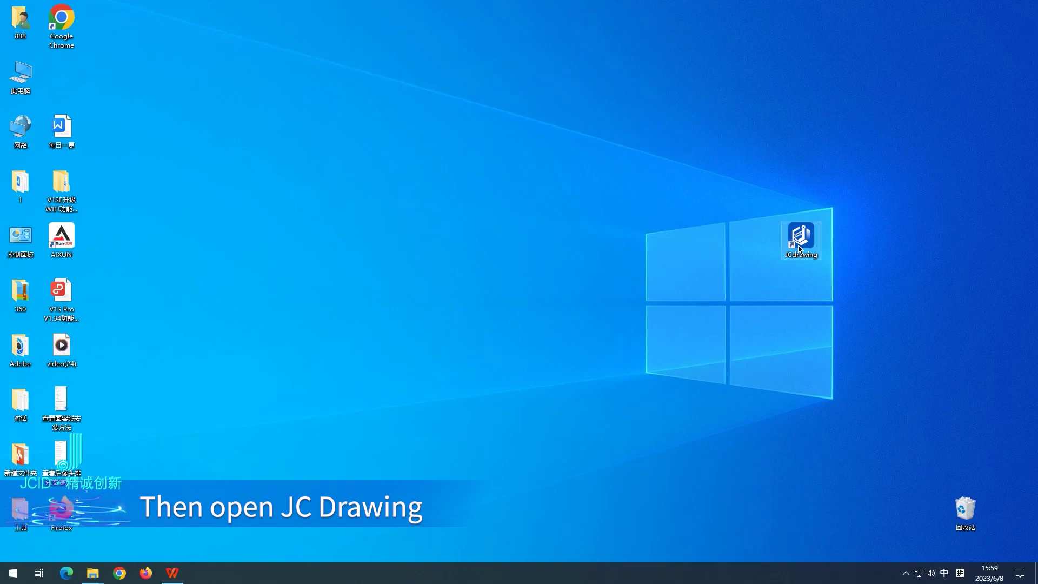
- Launch JC Drawing, expand iPhxne series and iPhxneX_Intel, widening the model tree panel
double_click(800, 237)
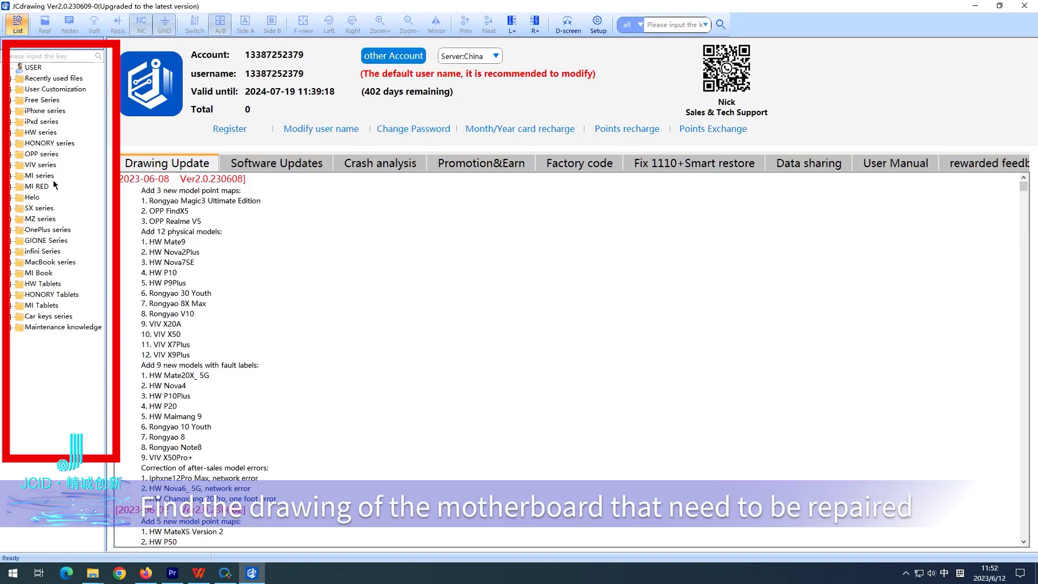
click(10, 111)
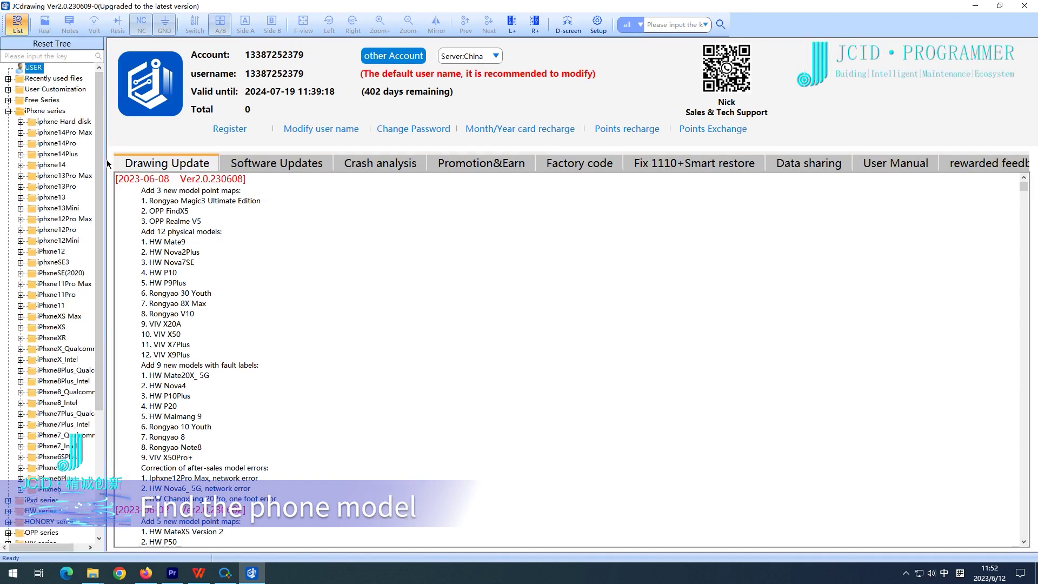
drag(106, 160, 145, 161)
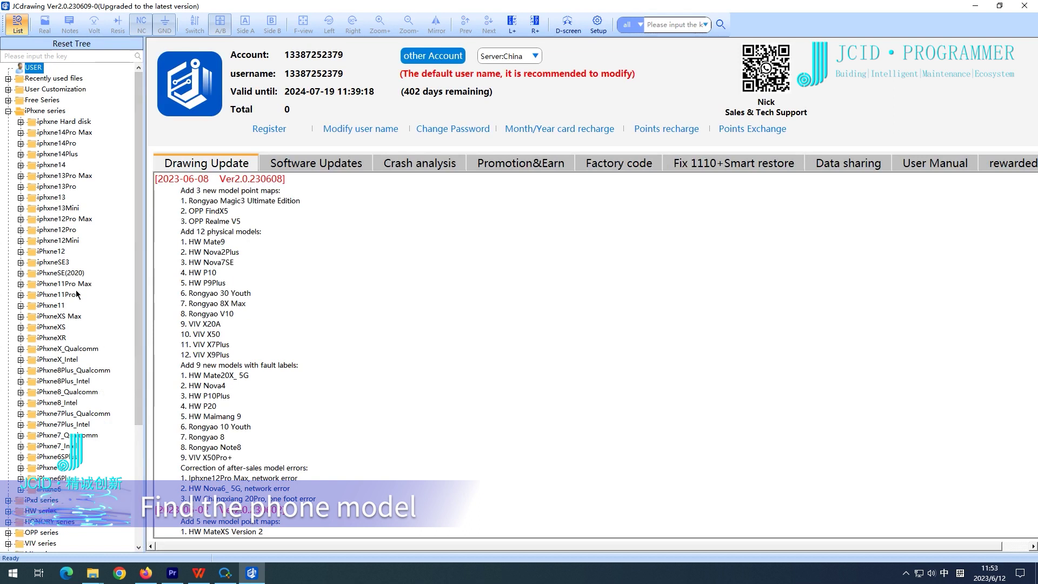
click(21, 360)
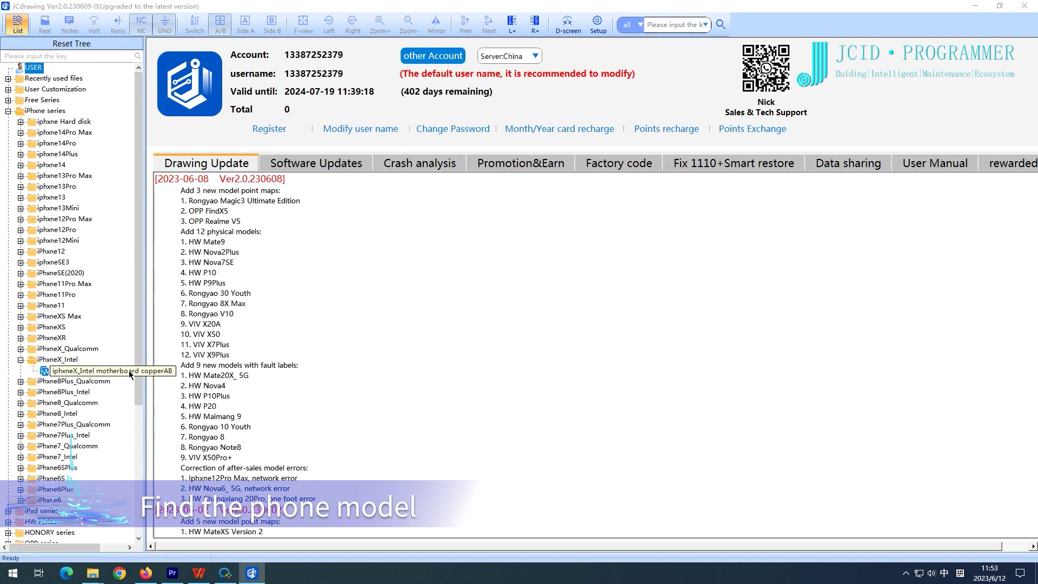
drag(155, 354, 170, 354)
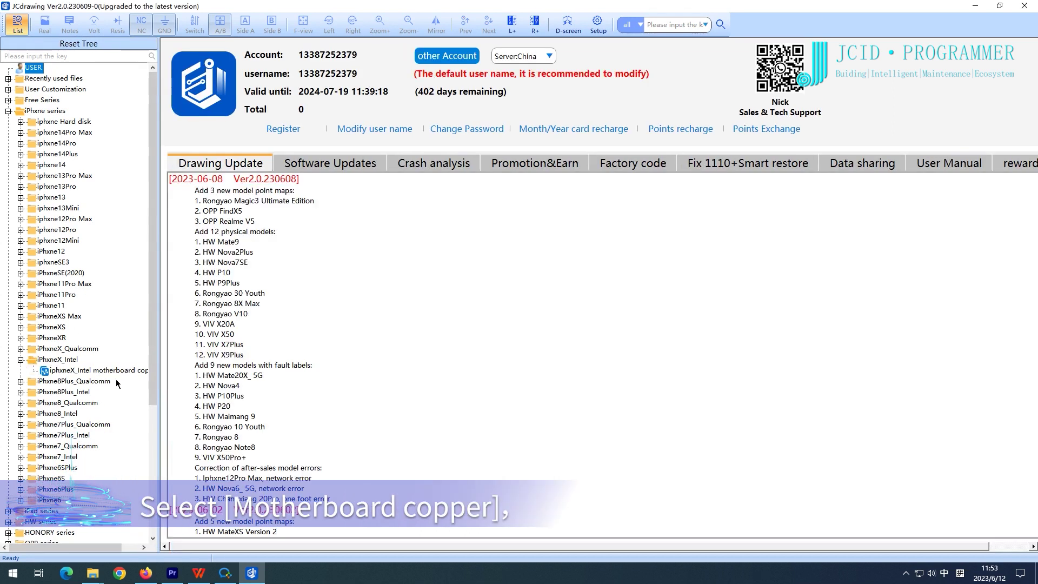
- Open the iPhxneX_Intel motherboard copper drawing and switch to the Bus panel
double_click(109, 369)
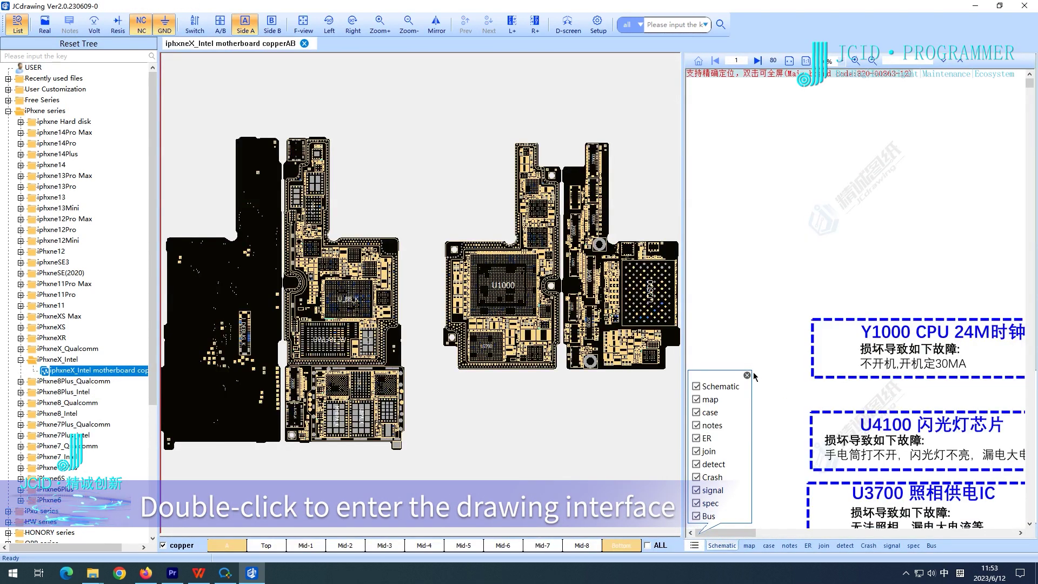
click(747, 375)
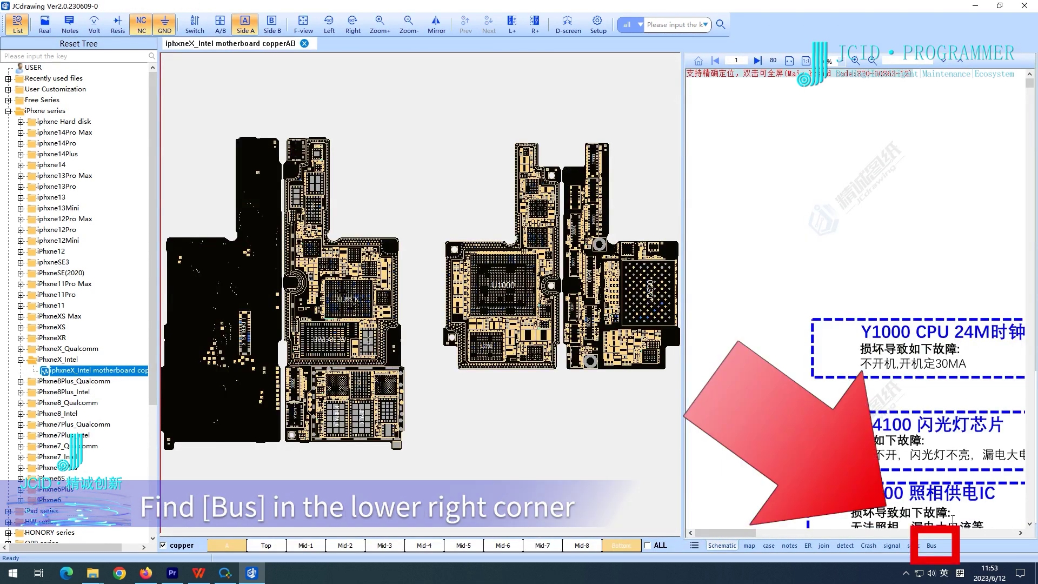
click(931, 545)
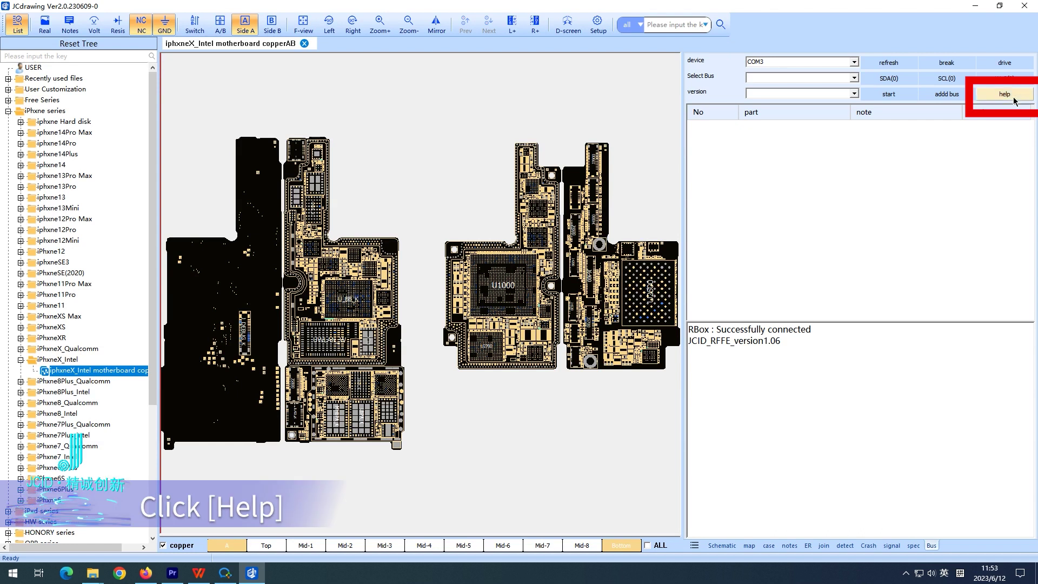
- Show the bus testing help guide, scroll through it, then return to its top
click(1004, 94)
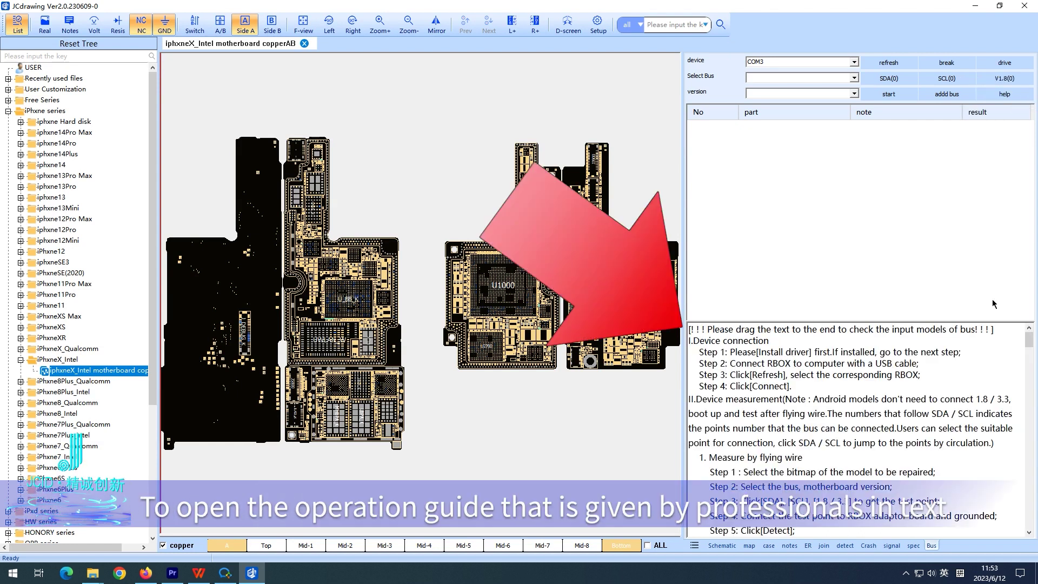
scroll(937, 354, down, 10)
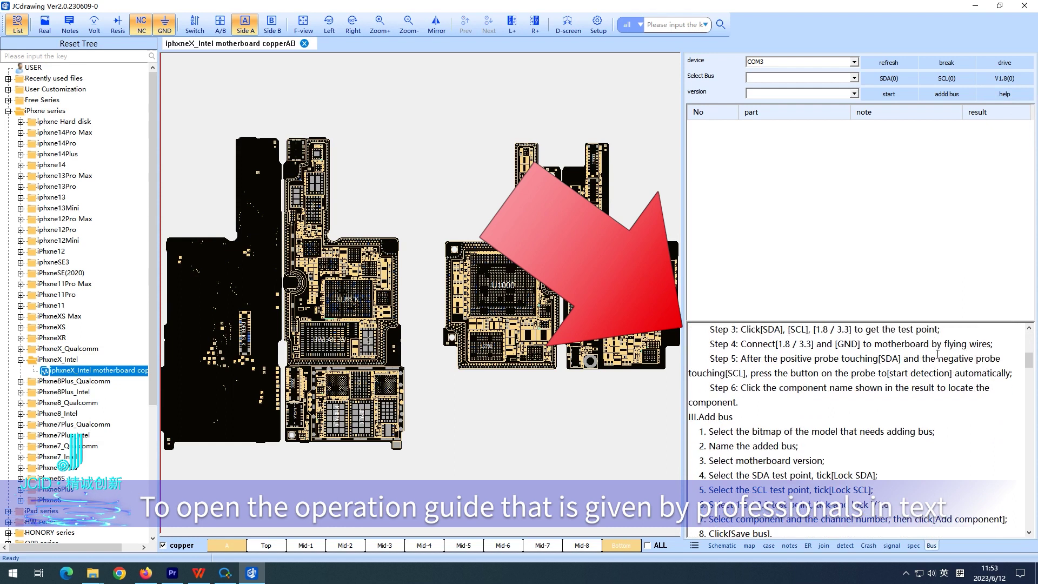
scroll(936, 354, down, 10)
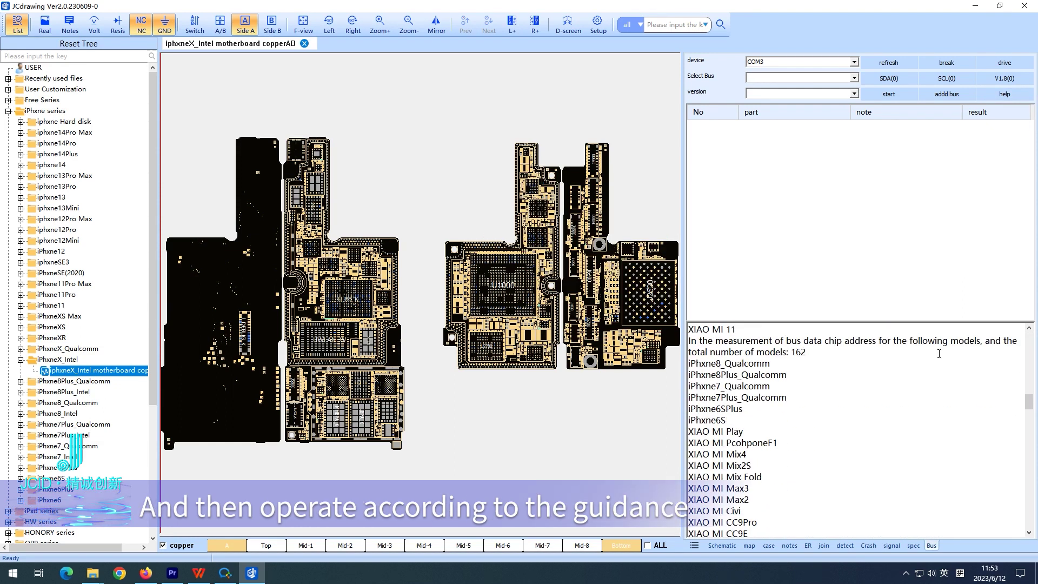
scroll(940, 354, down, 6)
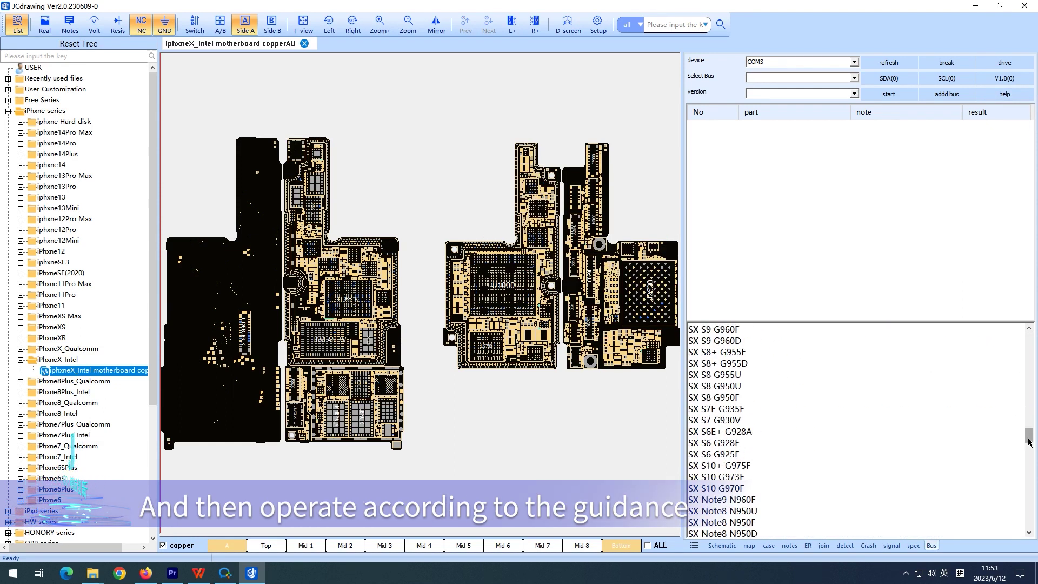
drag(1028, 442, 1028, 338)
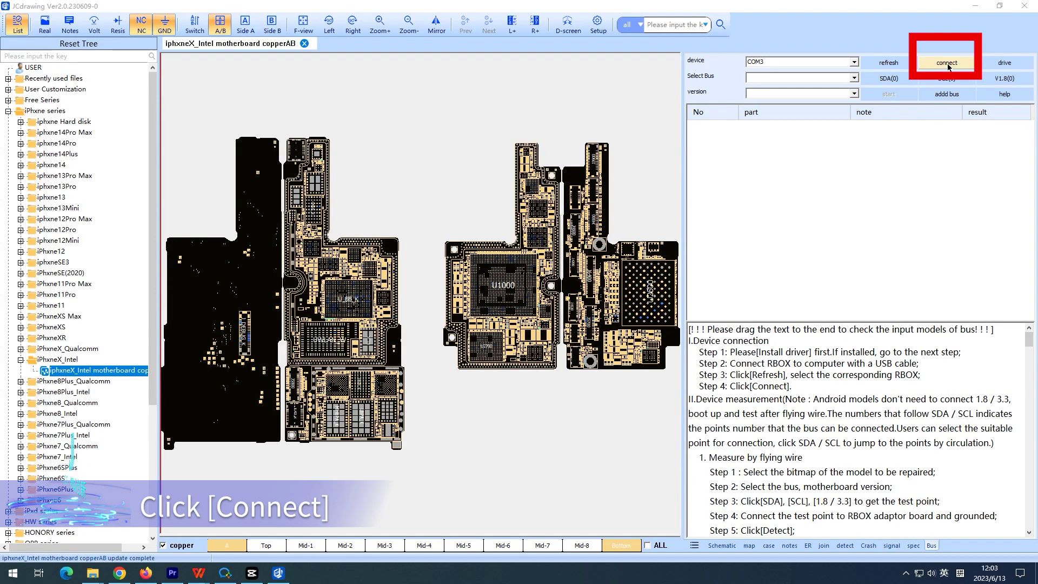
- Connect to the RBox device and confirm the DPInst driver console with Enter
click(946, 64)
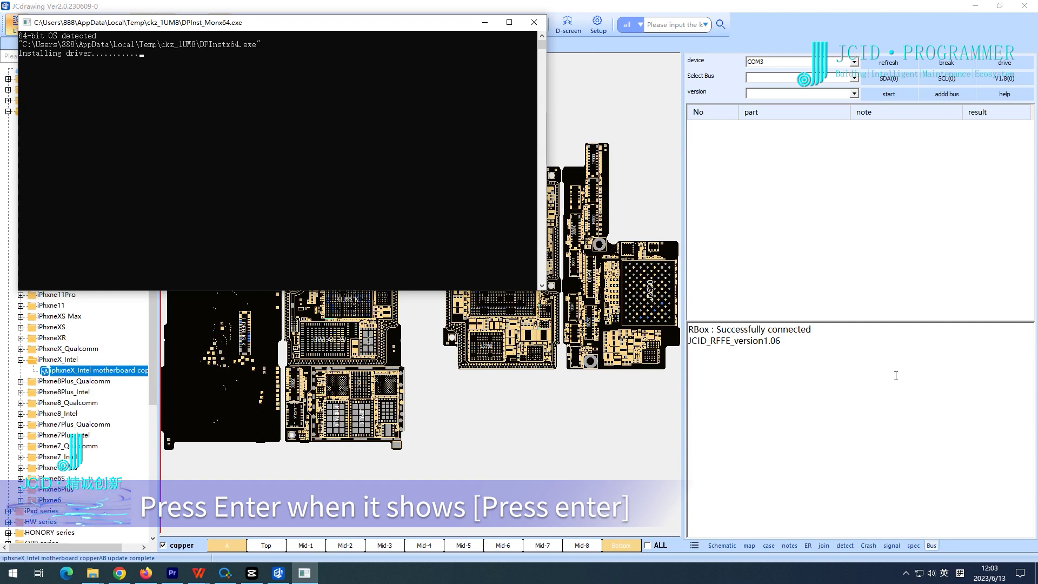
key(Return)
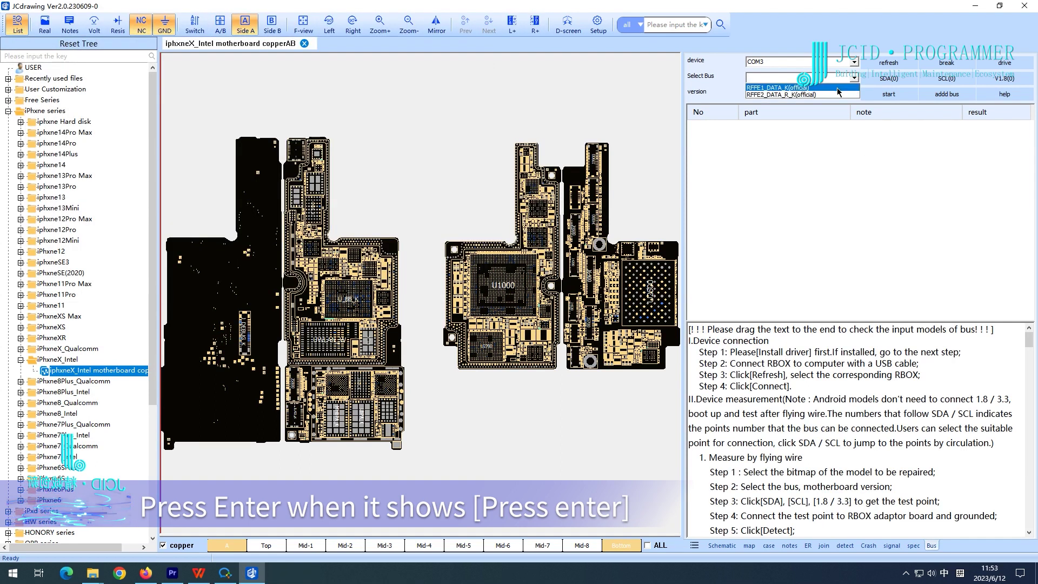
- Select the RFFE1_DATA_K(official) bus from the Select Bus list
click(837, 88)
click(854, 77)
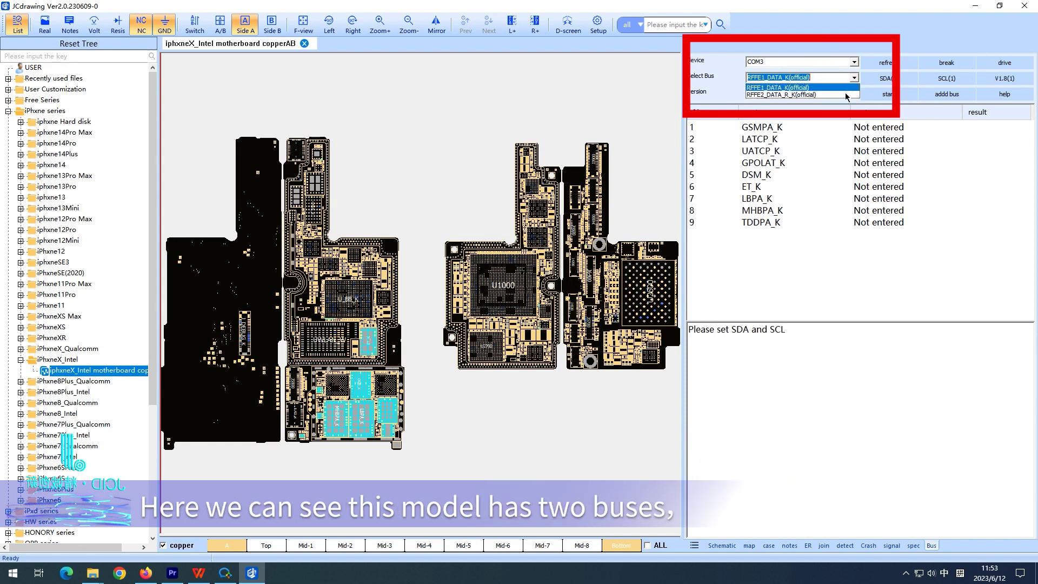
click(838, 98)
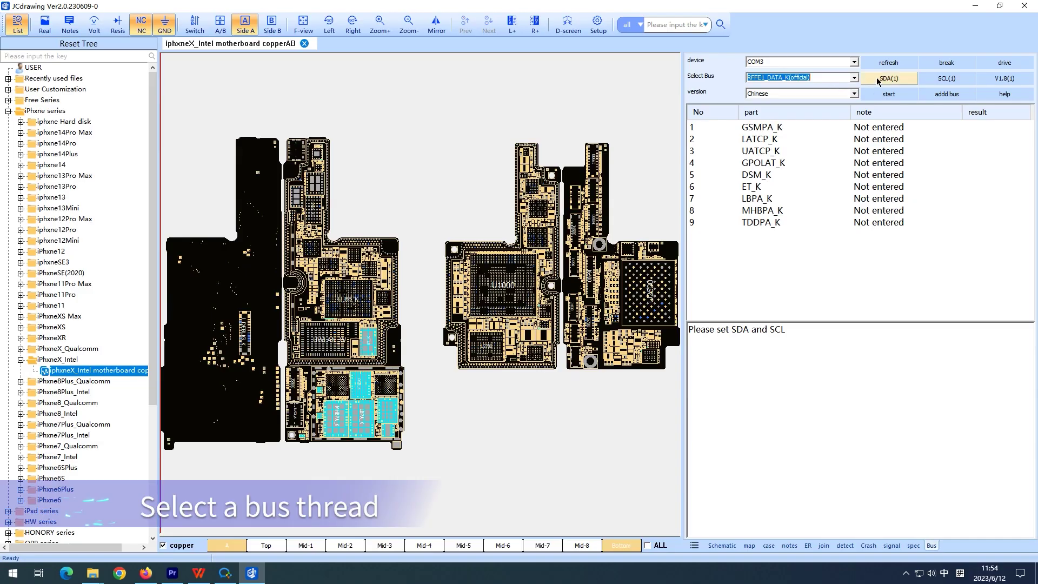
- Jump to the bus's SDA(1), SCL(1) and V1.8(1) test points in turn
click(888, 79)
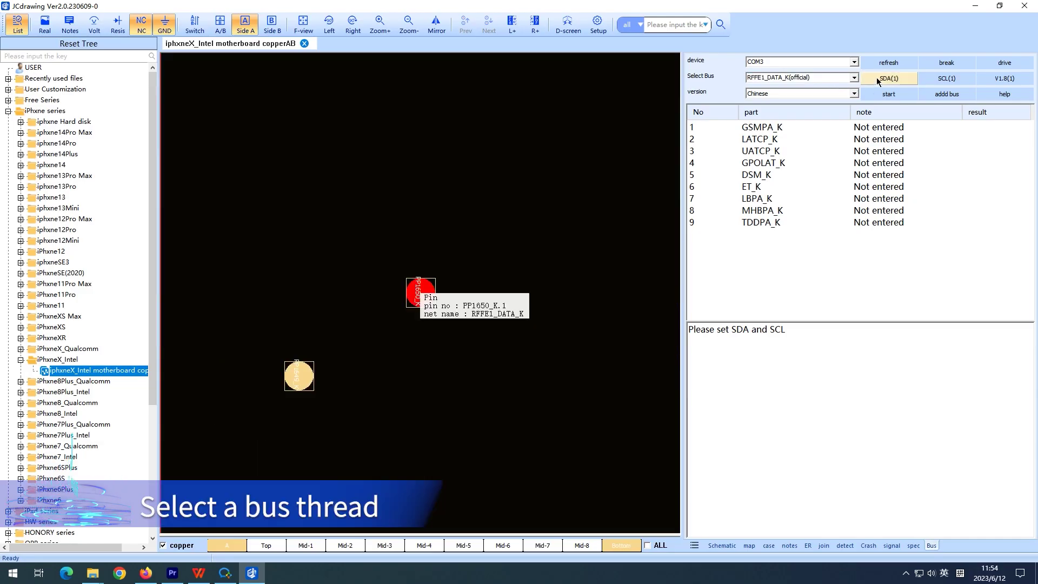
click(948, 73)
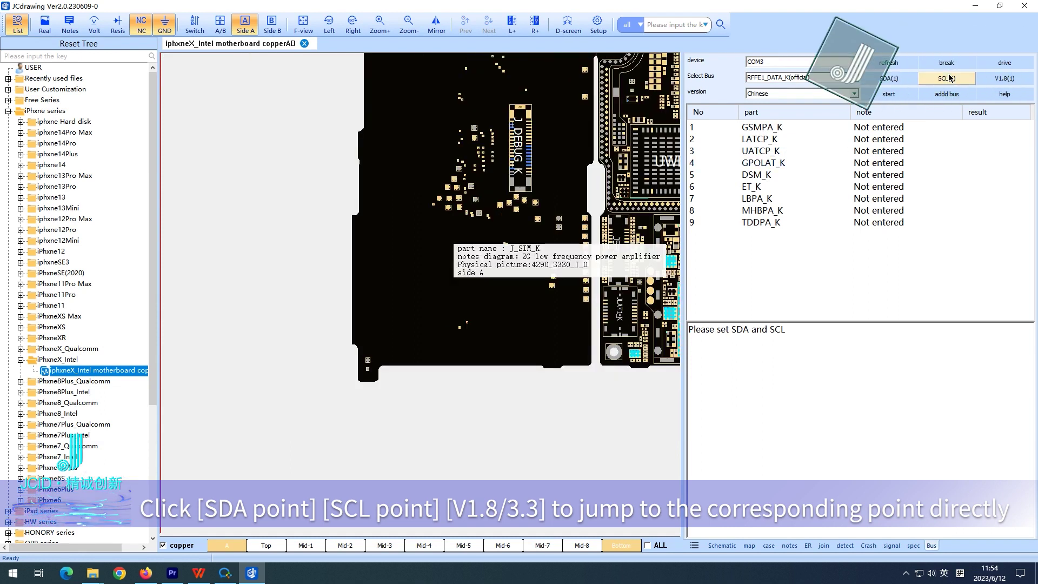
scroll(484, 280, down, 2)
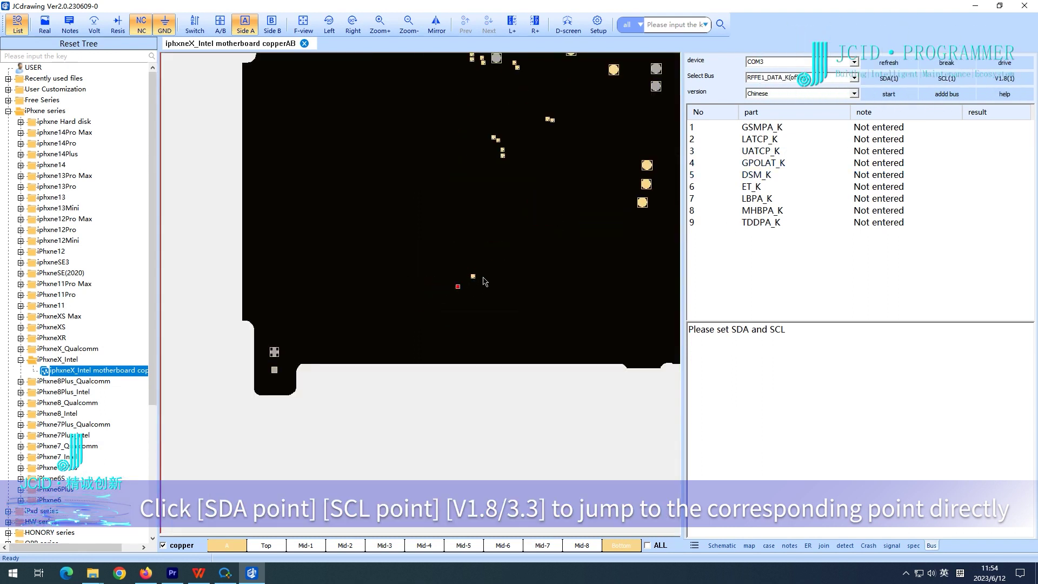
click(995, 82)
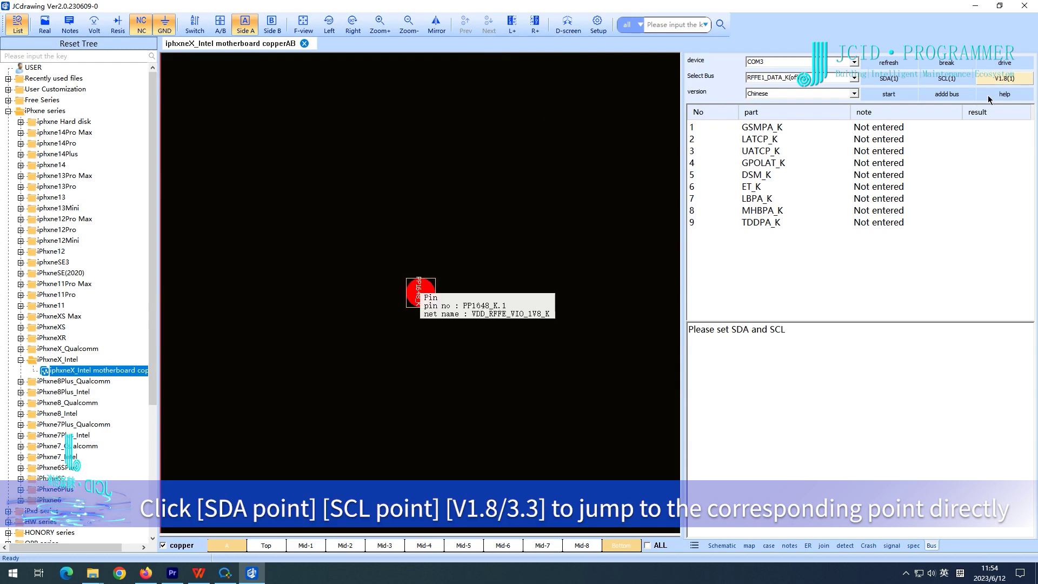
scroll(507, 334, down, 2)
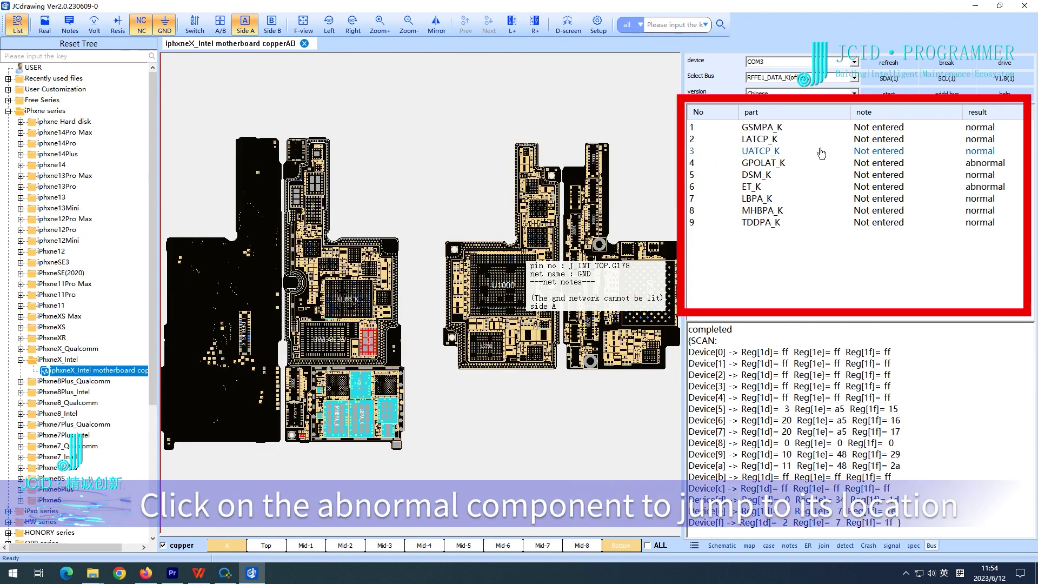
- Jump from the scan results to UATCP_K, then to the abnormal GPOLAT_K and ET_K on the board
click(900, 154)
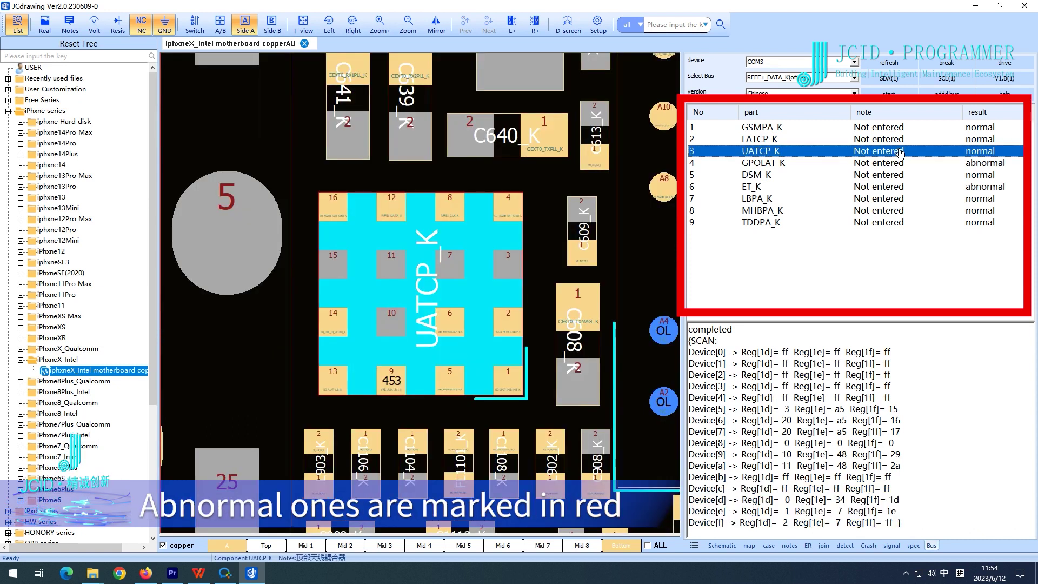
scroll(488, 293, down, 4)
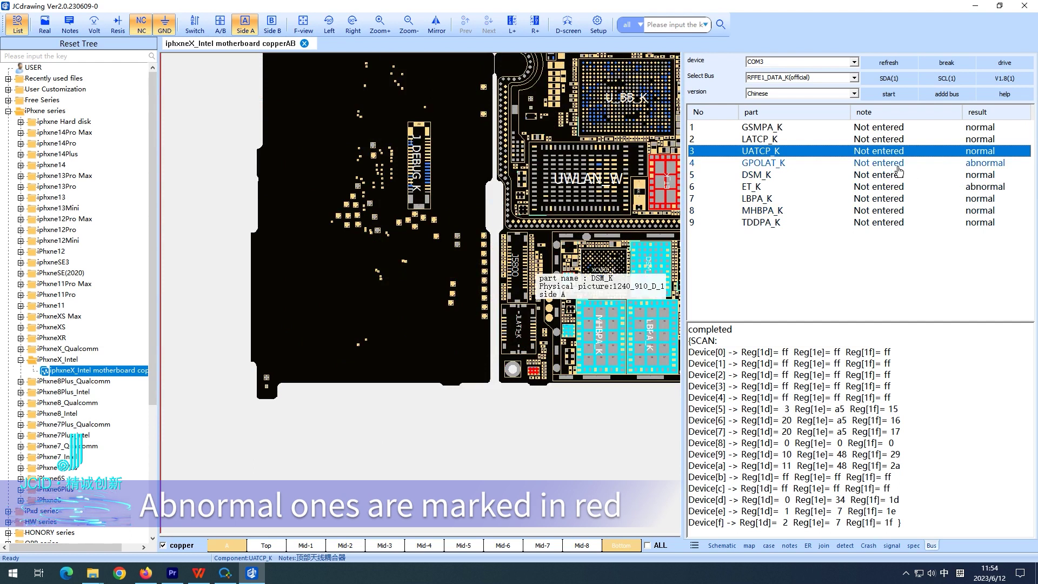
click(897, 165)
scroll(546, 370, down, 2)
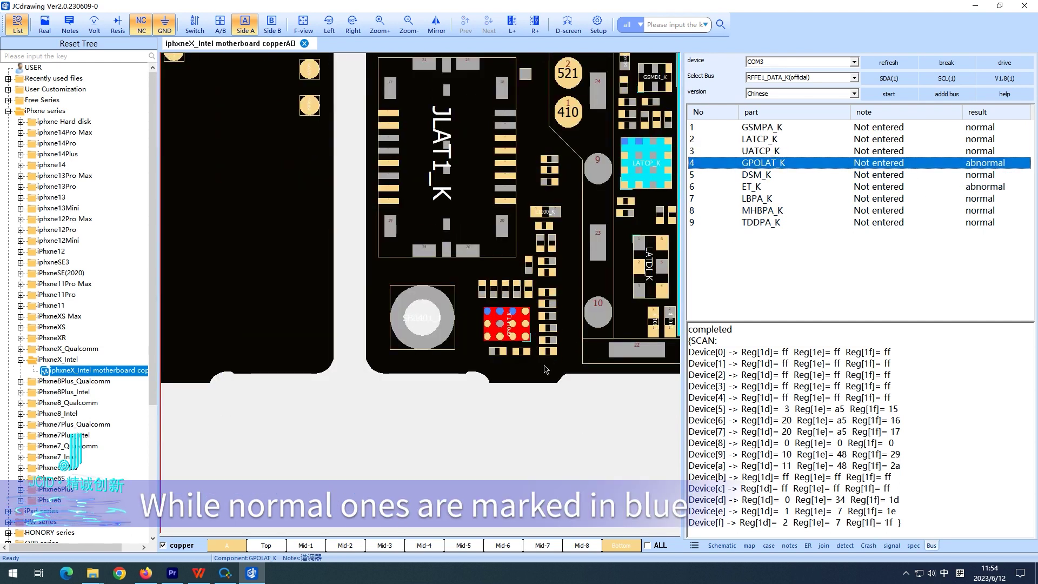
scroll(545, 370, up, 2)
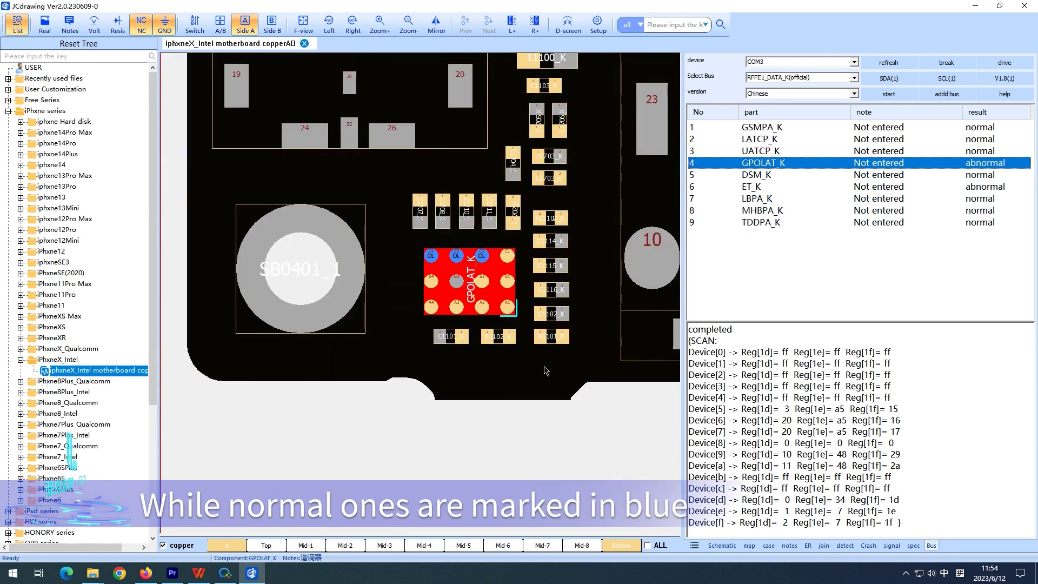
click(907, 189)
scroll(568, 303, down, 4)
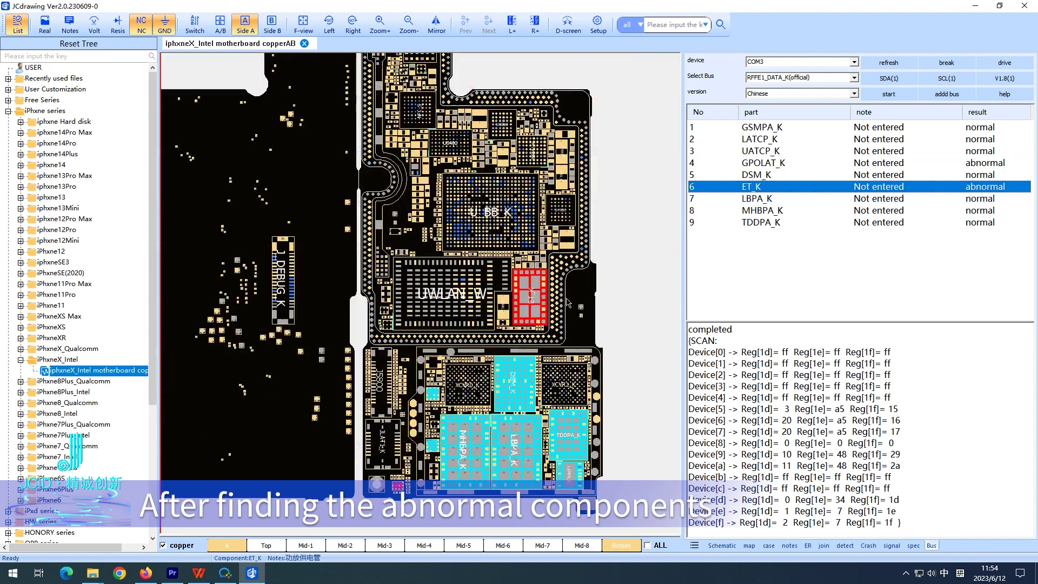